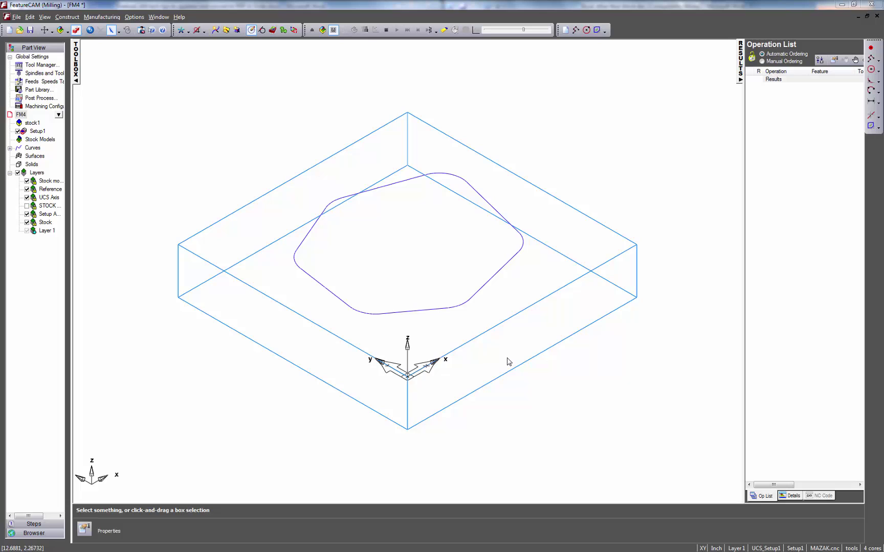
- Set the block stock of FM4 to use curve5 as its stock boundary and apply the change
{"action": "left_click", "coordinate": [439, 309]}
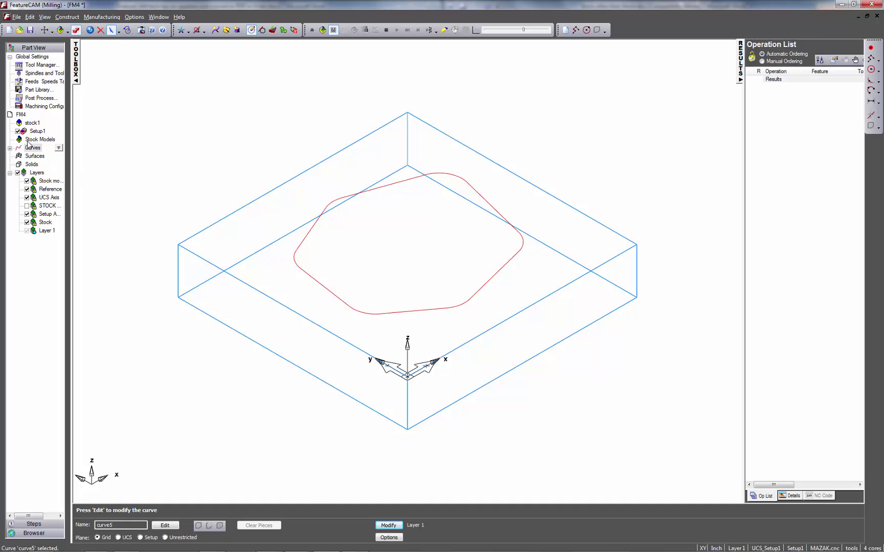
{"action": "double_click", "coordinate": [32, 124]}
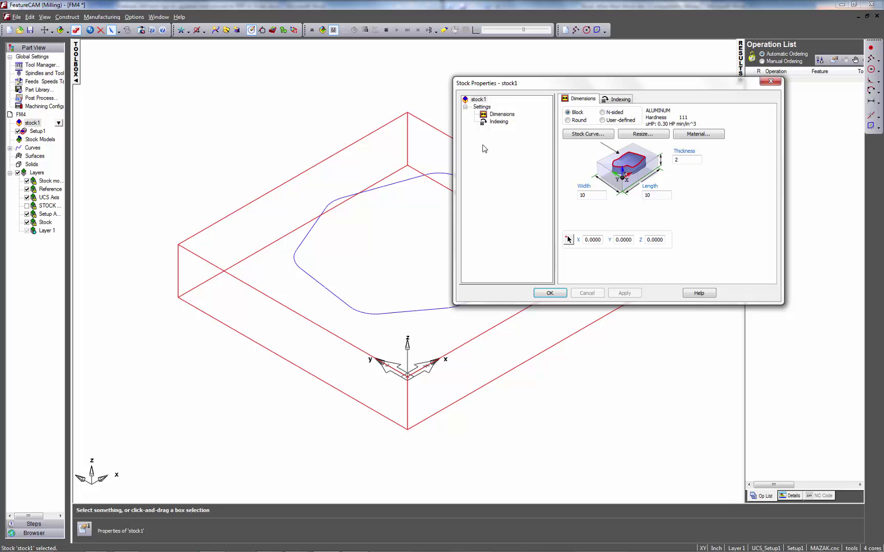
{"action": "left_click_drag", "start_coordinate": [647, 84], "coordinate": [599, 137]}
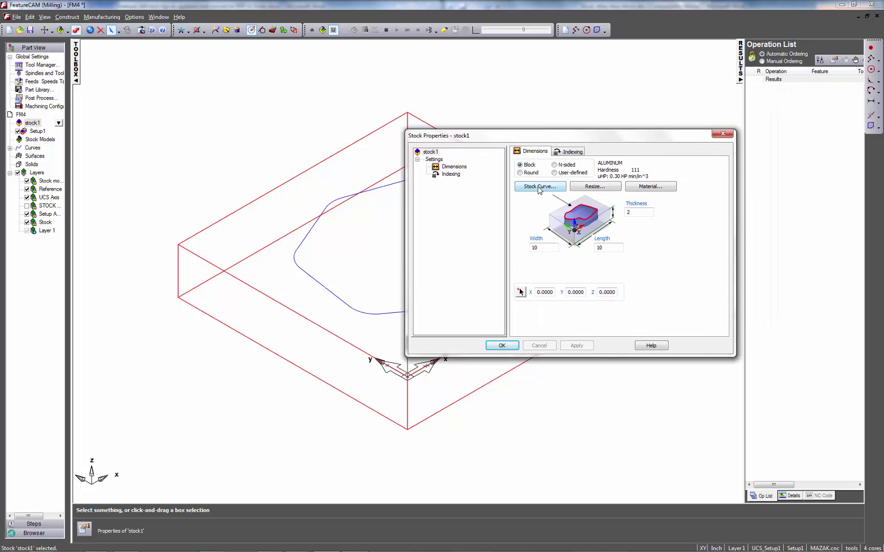
{"action": "left_click", "coordinate": [539, 187]}
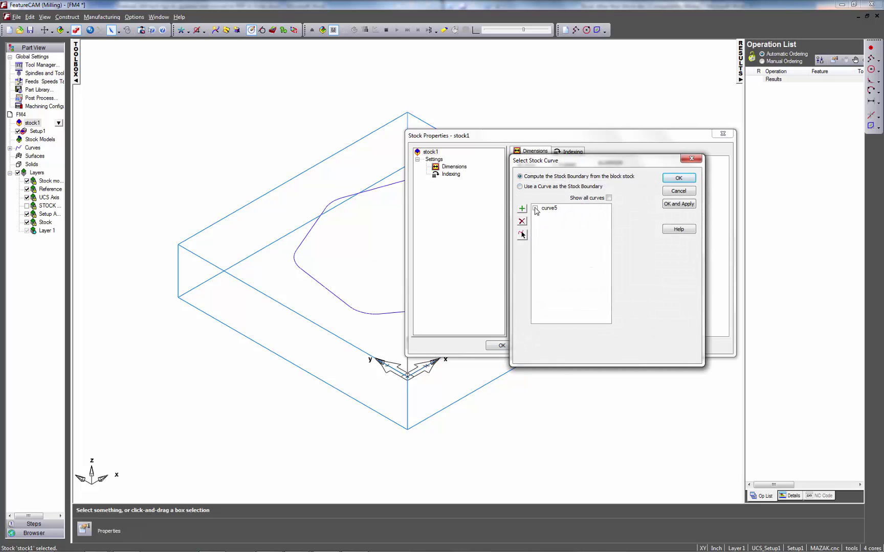
{"action": "left_click", "coordinate": [535, 208]}
{"action": "left_click", "coordinate": [677, 204]}
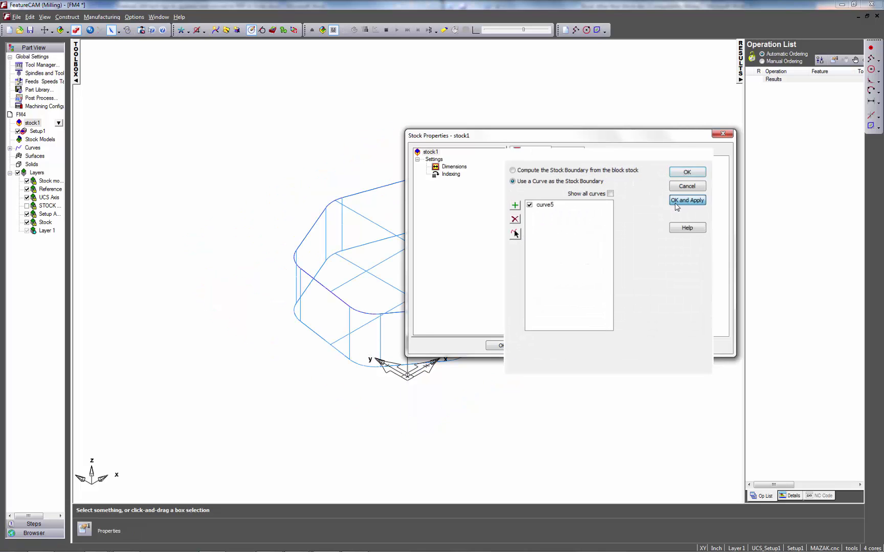
{"action": "left_click", "coordinate": [514, 347]}
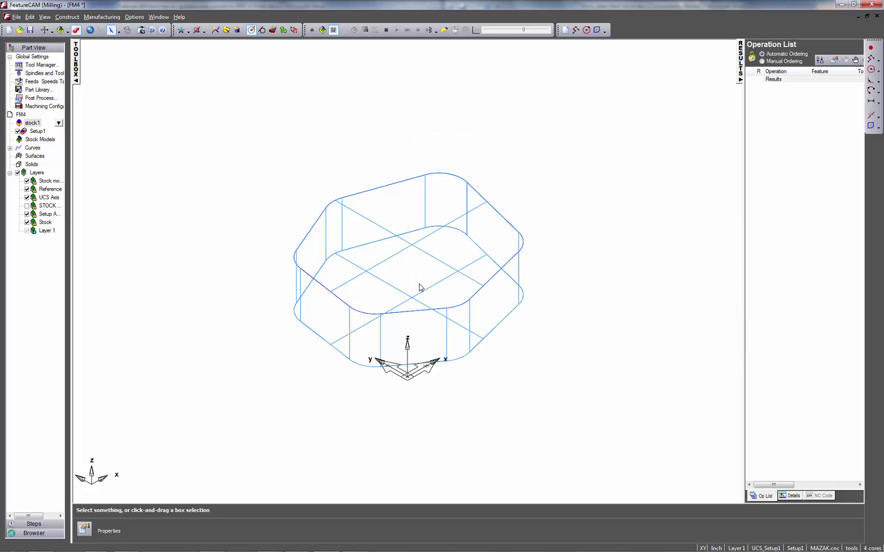
- In the FM5 document, set the round stock to use the stepped profile curve6 as its stock boundary
{"action": "left_click", "coordinate": [162, 18]}
{"action": "left_click", "coordinate": [188, 95]}
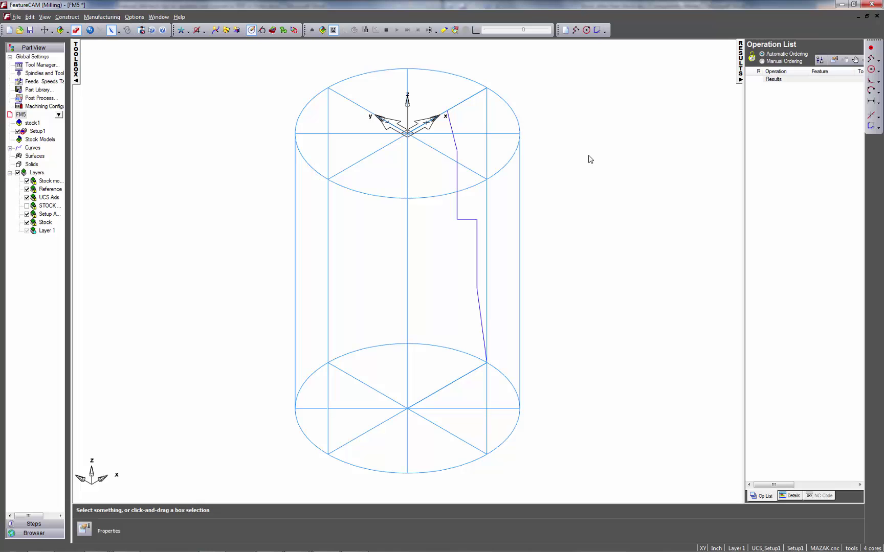
{"action": "left_click", "coordinate": [66, 31]}
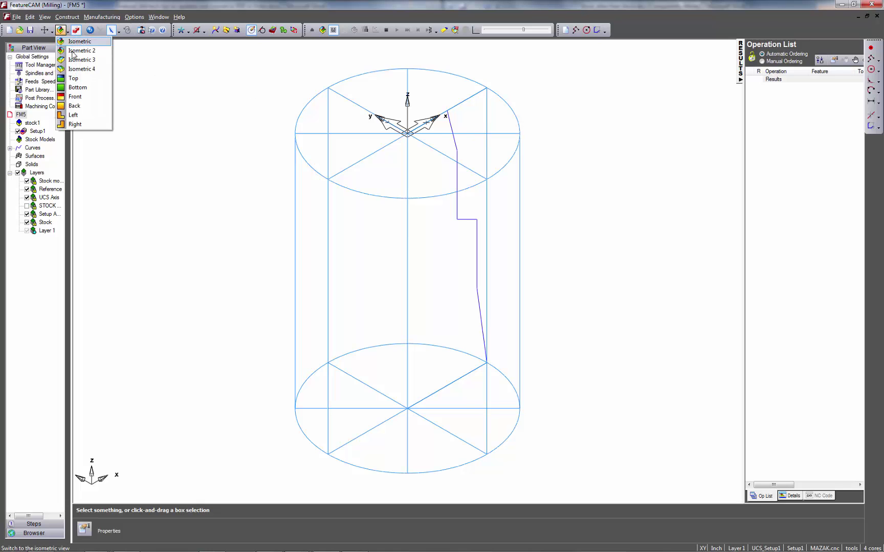
{"action": "left_click", "coordinate": [75, 96]}
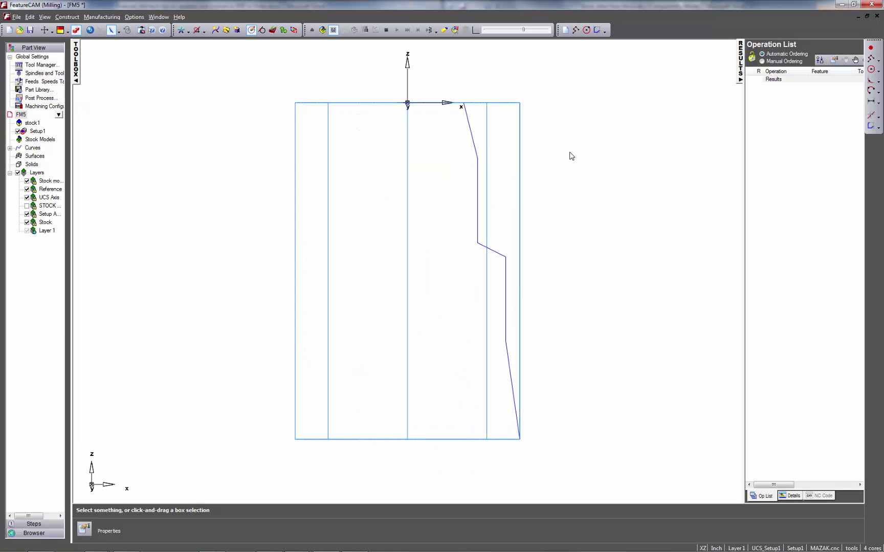
{"action": "left_click", "coordinate": [479, 165]}
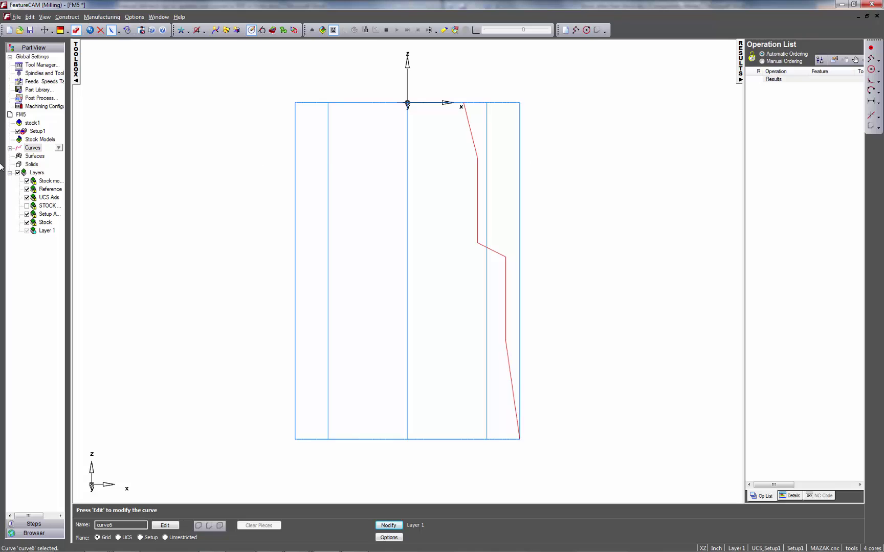
{"action": "double_click", "coordinate": [36, 123]}
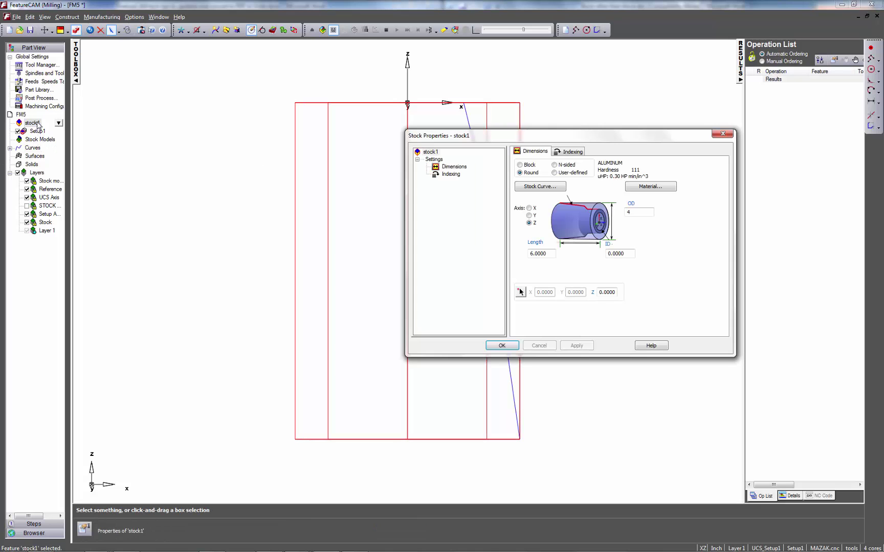
{"action": "left_click_drag", "start_coordinate": [542, 137], "coordinate": [483, 210]}
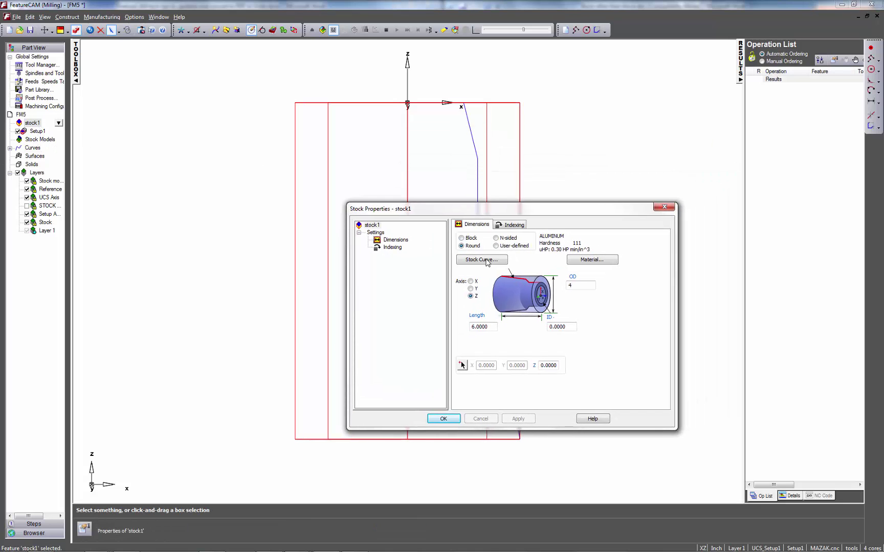
{"action": "left_click", "coordinate": [488, 262]}
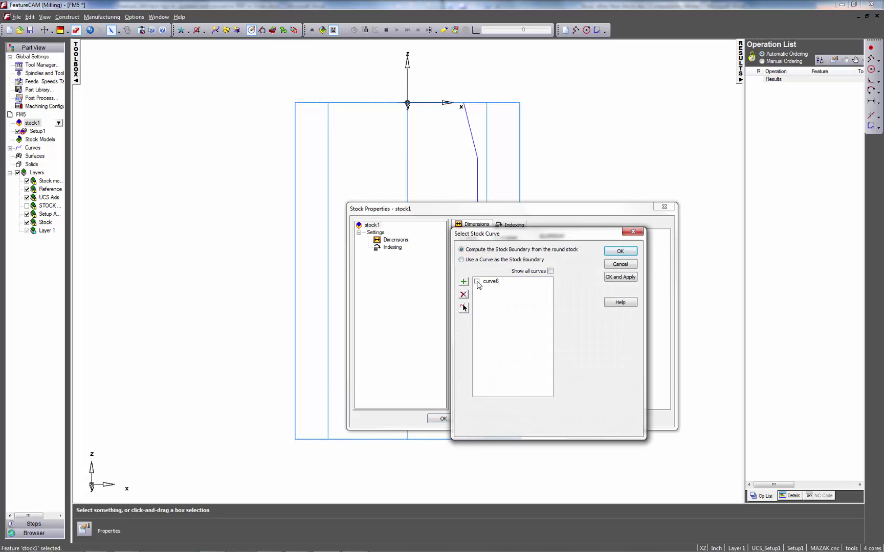
{"action": "left_click", "coordinate": [478, 281]}
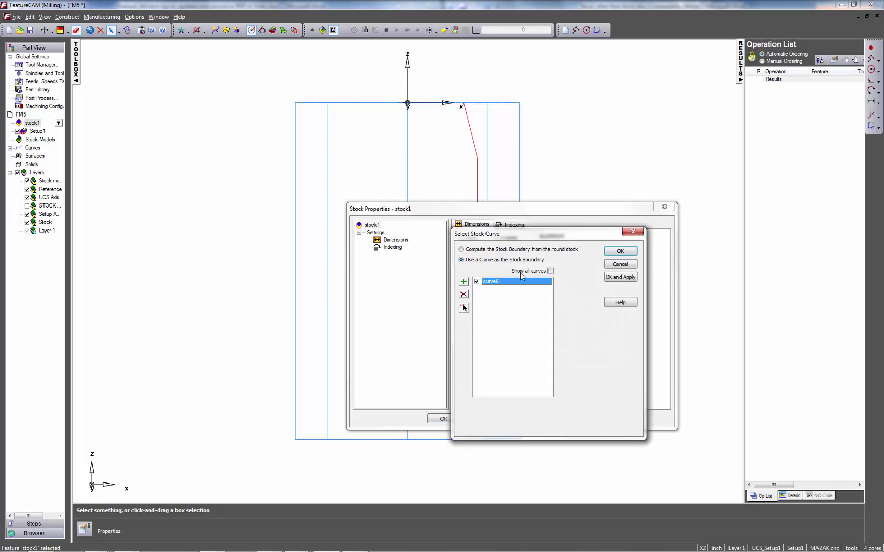
{"action": "left_click", "coordinate": [620, 282]}
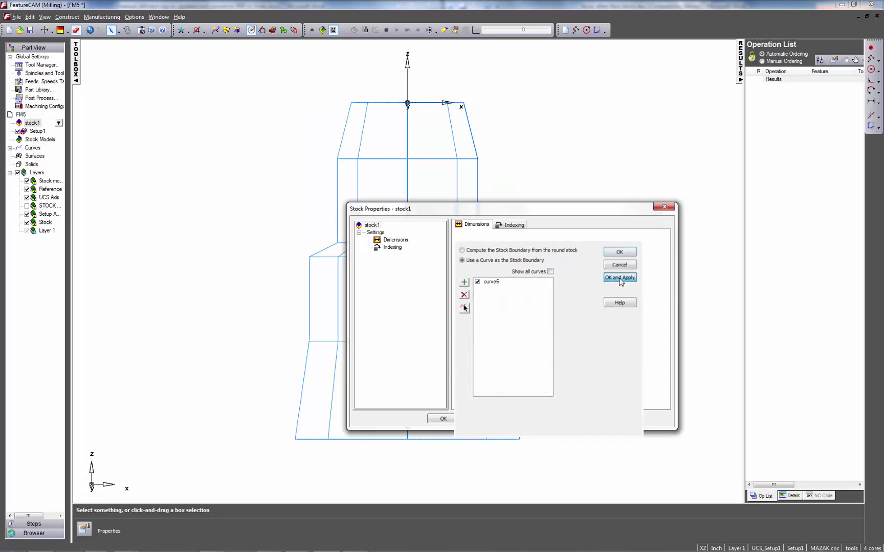
{"action": "left_click", "coordinate": [444, 418]}
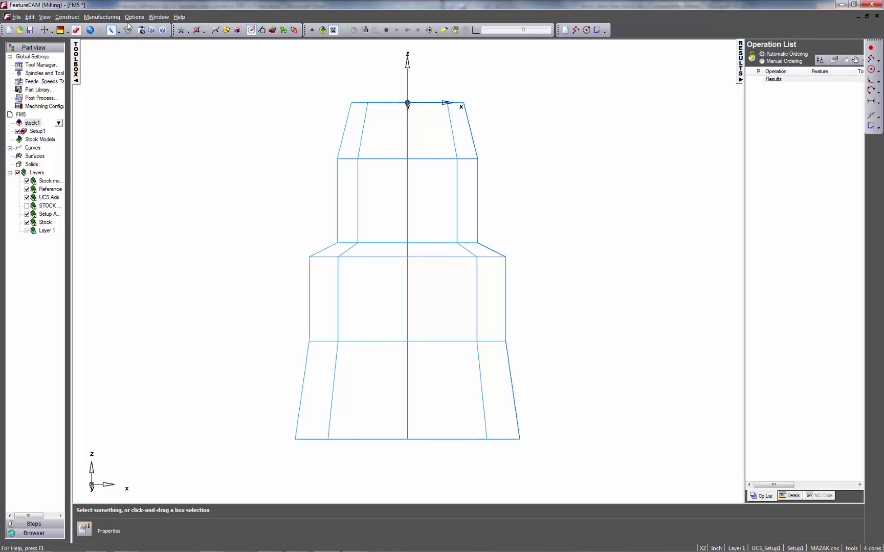
- Inspect the revolved stock in isometric view, and switch to the FM6 document to examine its polygonal stock
{"action": "left_click", "coordinate": [327, 31]}
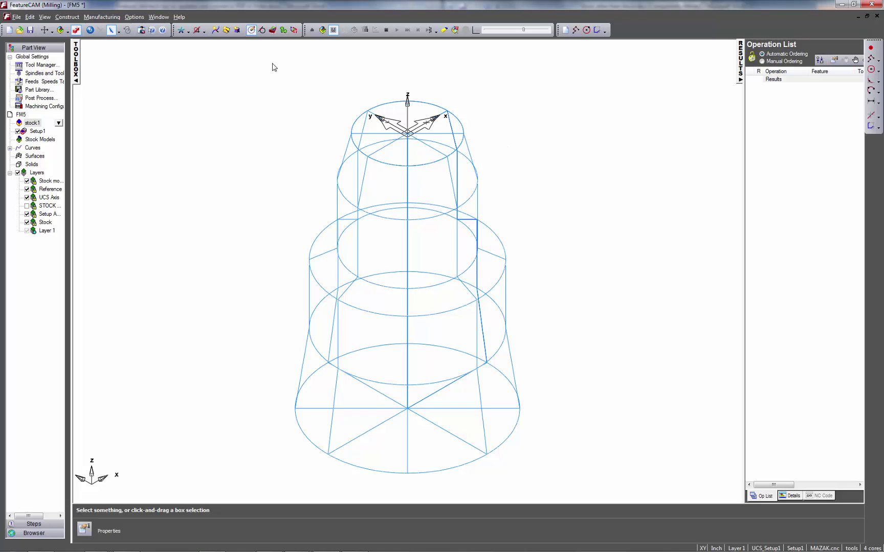
{"action": "left_click", "coordinate": [151, 18]}
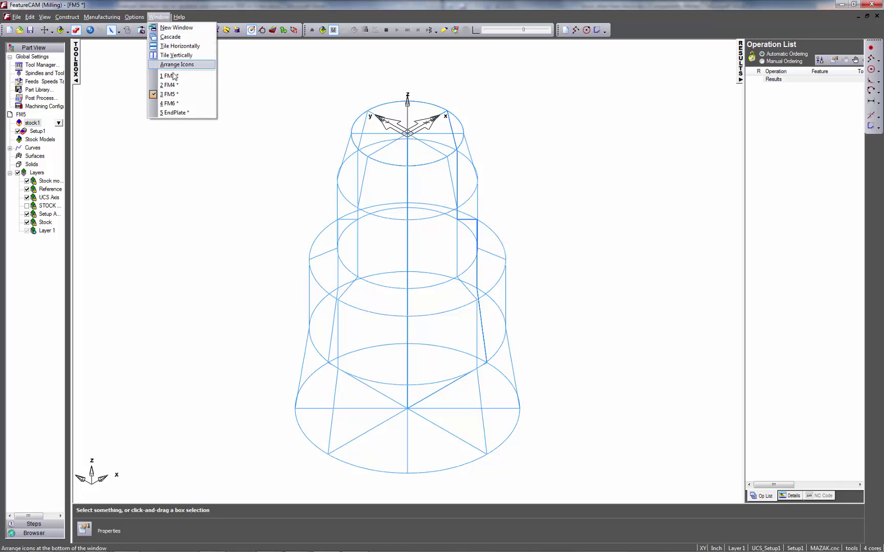
{"action": "left_click", "coordinate": [175, 106]}
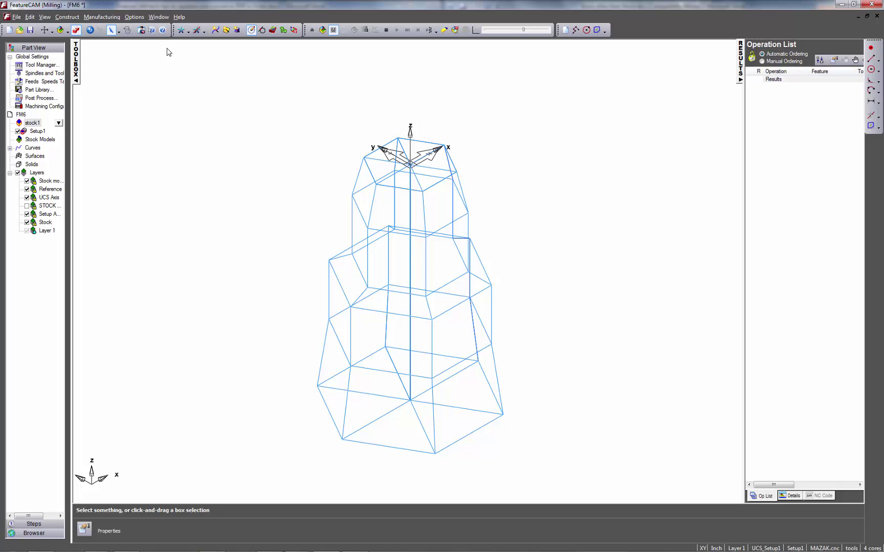
- In the EndPlate document, make the stock user-defined with ps_solid1 as the stock solid, and hide that solid
{"action": "left_click", "coordinate": [161, 18]}
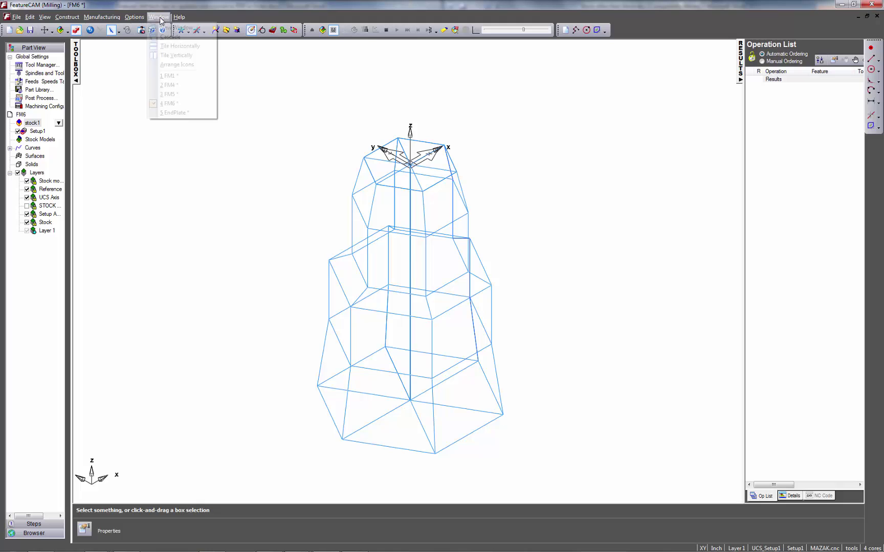
{"action": "left_click", "coordinate": [176, 113]}
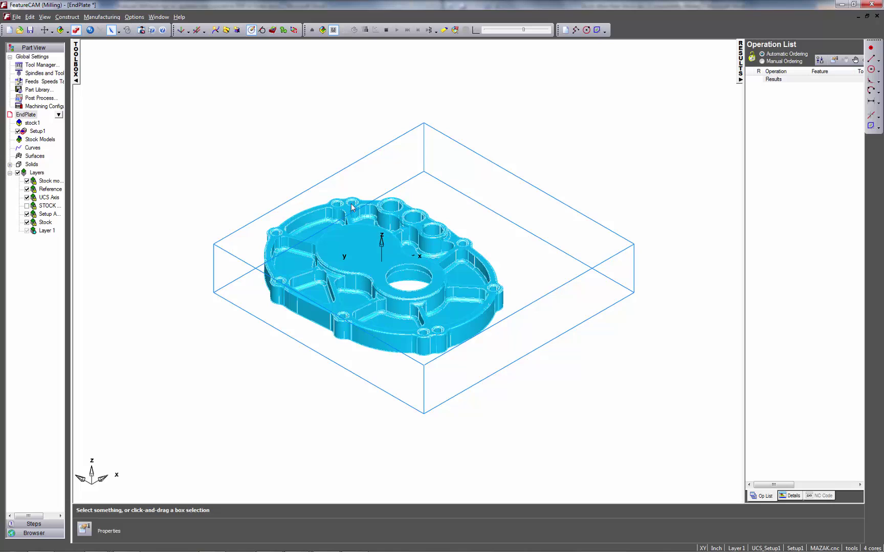
{"action": "double_click", "coordinate": [33, 124]}
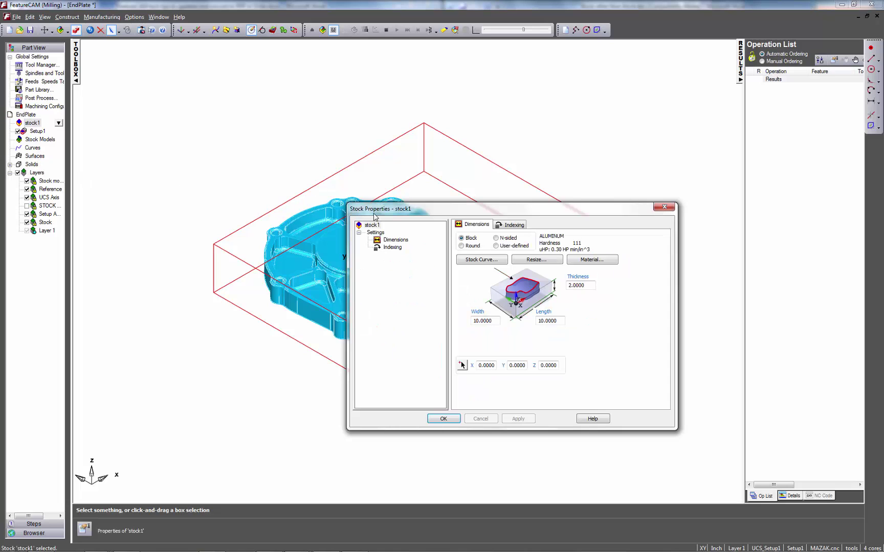
{"action": "left_click", "coordinate": [496, 247]}
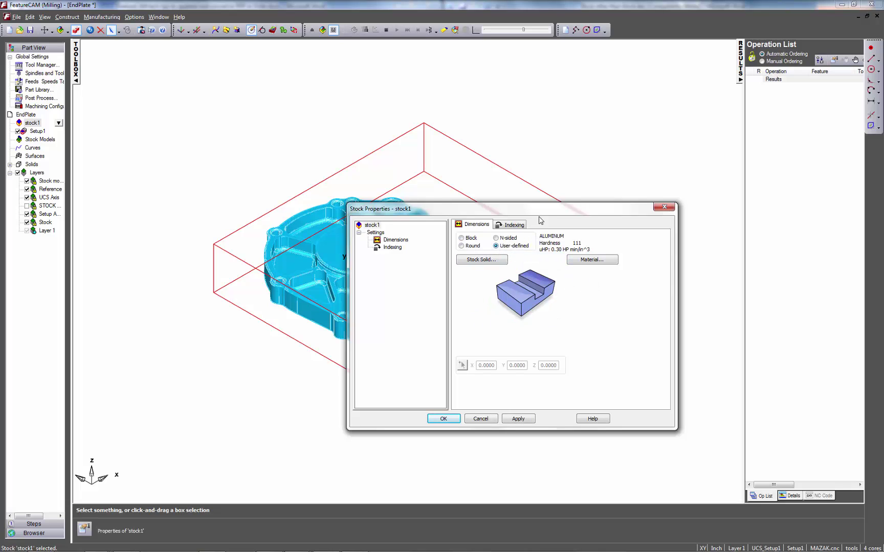
{"action": "left_click", "coordinate": [486, 262]}
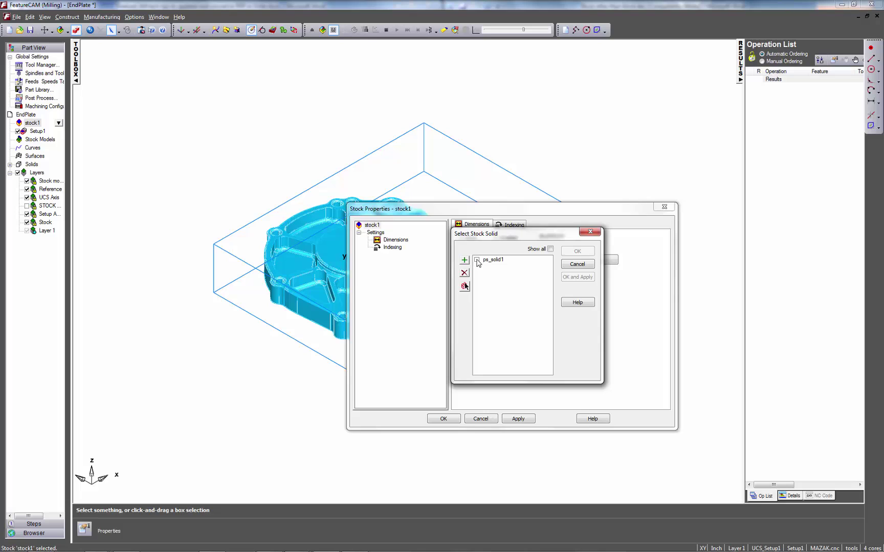
{"action": "left_click", "coordinate": [477, 260]}
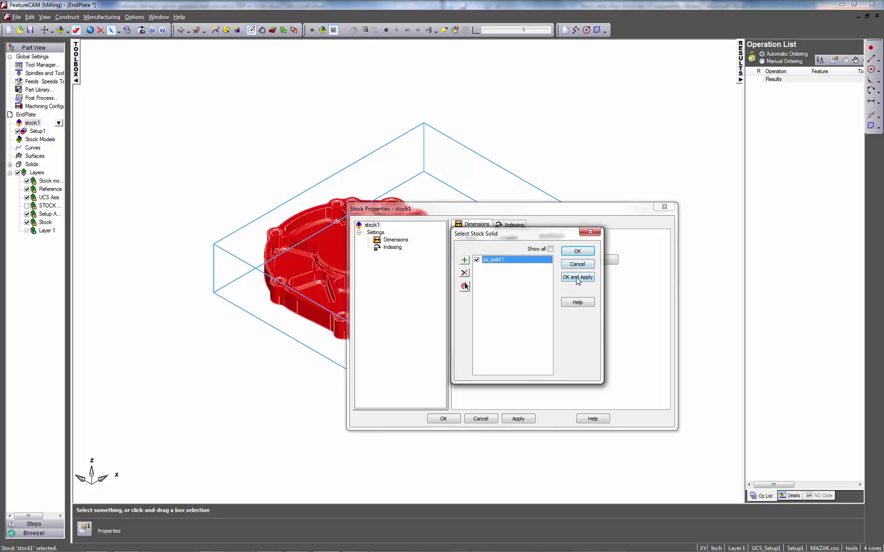
{"action": "left_click", "coordinate": [577, 278]}
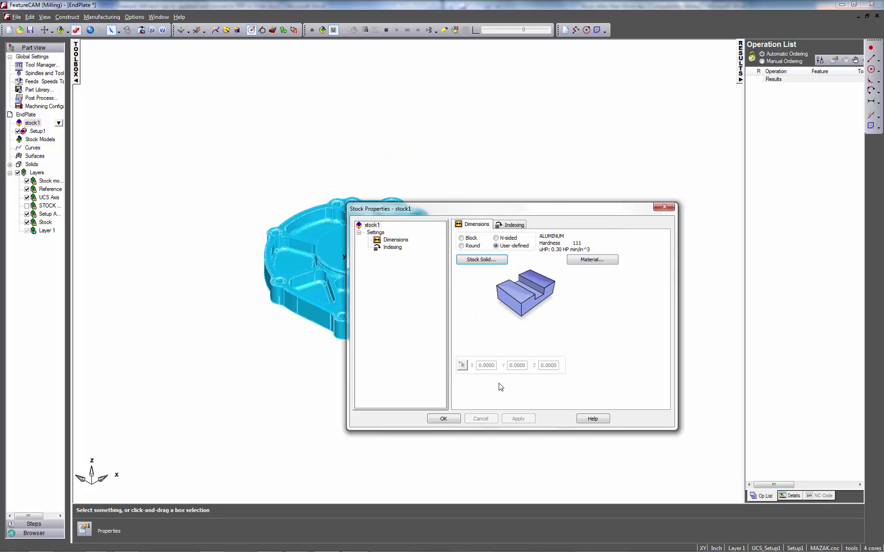
{"action": "left_click", "coordinate": [444, 419]}
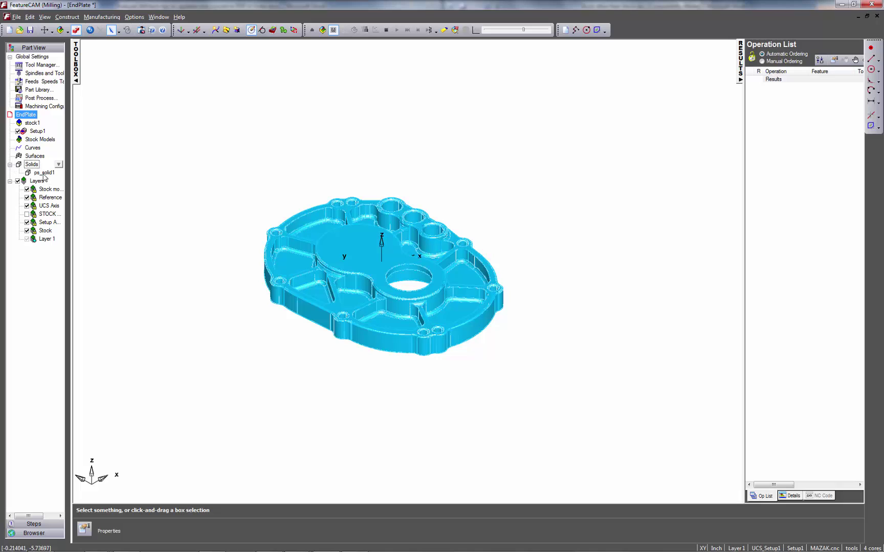
{"action": "right_click", "coordinate": [44, 175]}
{"action": "left_click", "coordinate": [101, 251]}
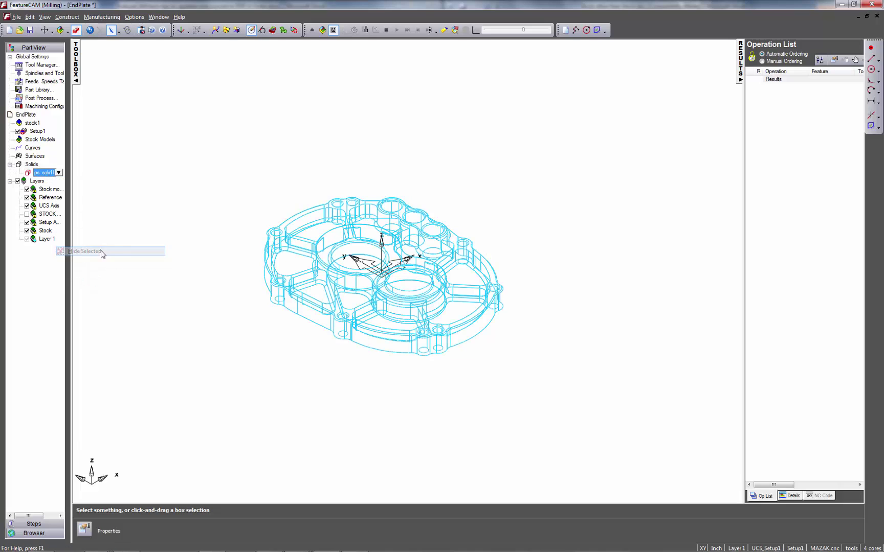